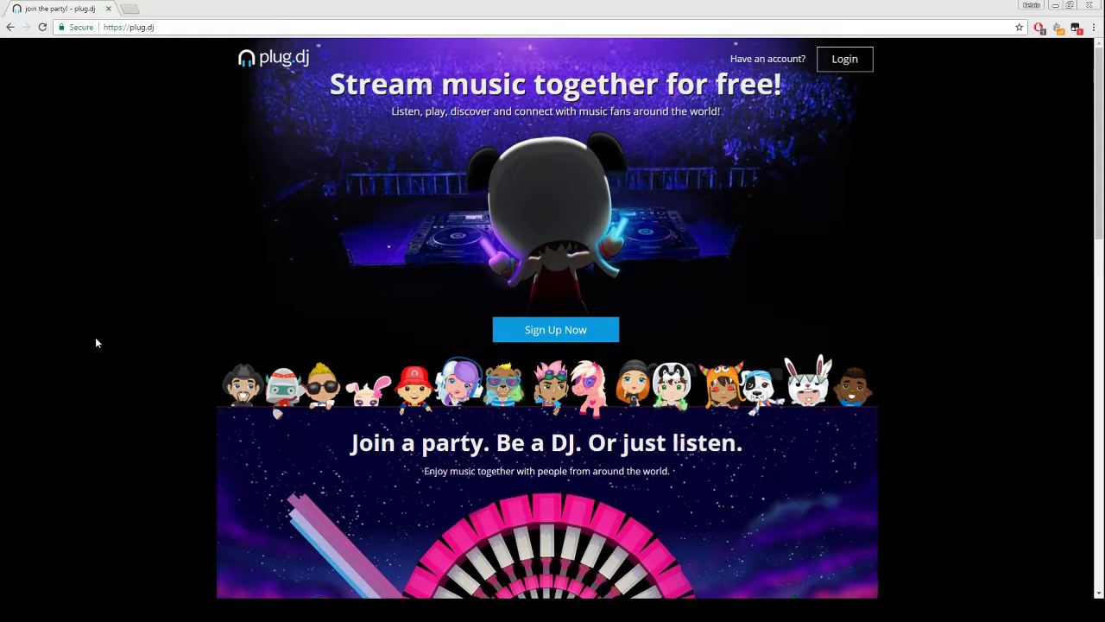
Snap the current window aside, maximize a new Chrome window and load plug.dj.
key("super+Right")
key("super+Up")
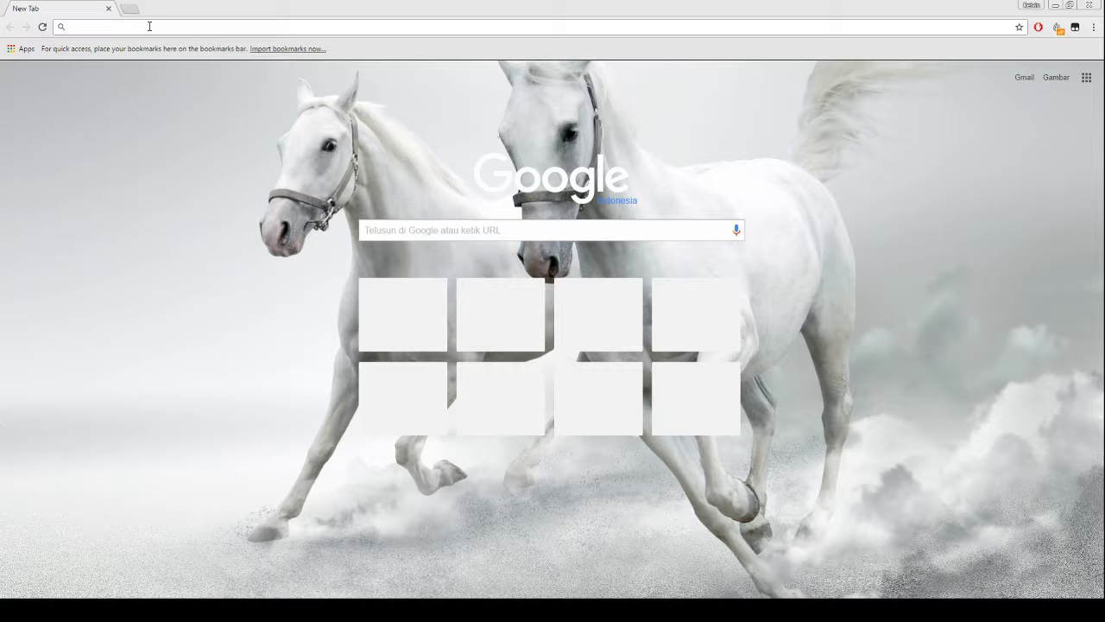
left_click(150, 26)
type("plug.")
type("dj")
key("Return")
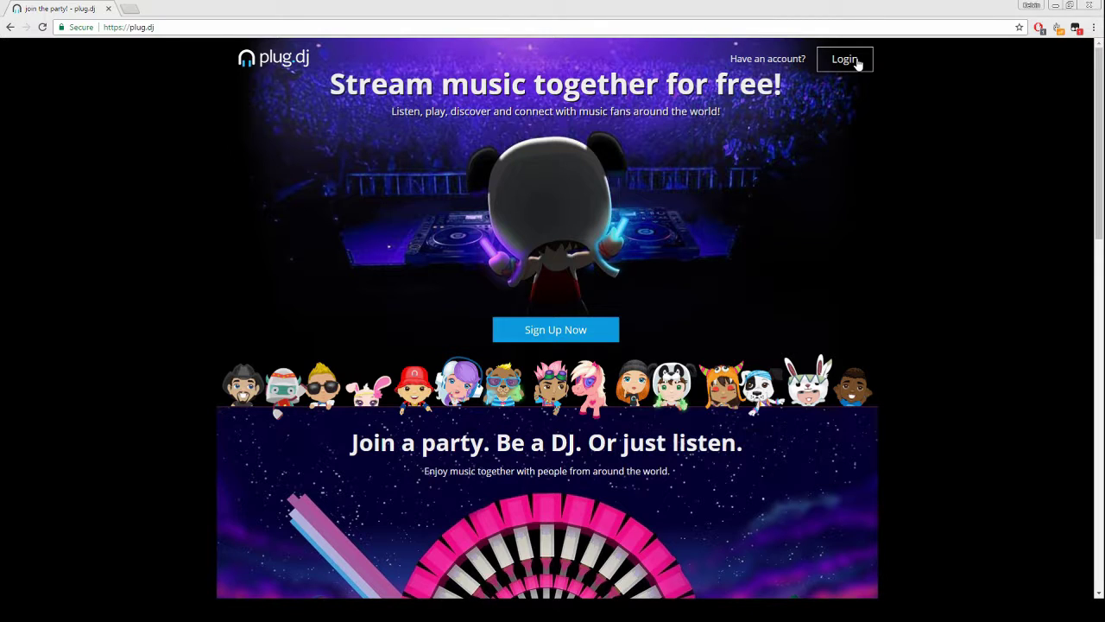
Log in to plug.dj through the sign-up modal's Login option to reach the community dashboard.
left_click(858, 64)
left_click(714, 302)
left_click(582, 332)
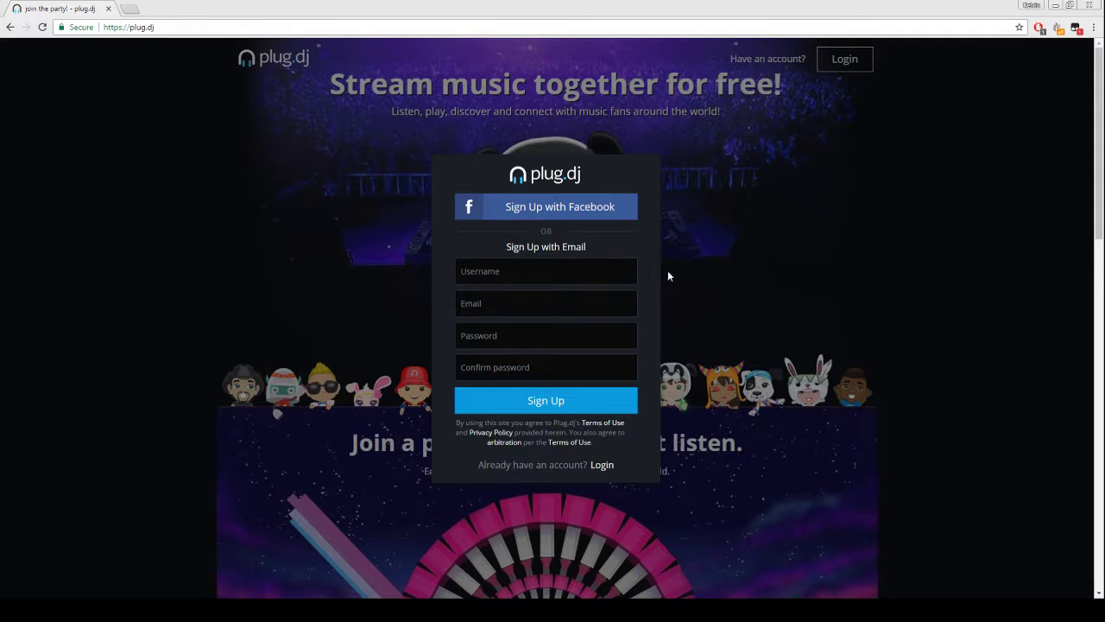
left_click(713, 259)
left_click(844, 59)
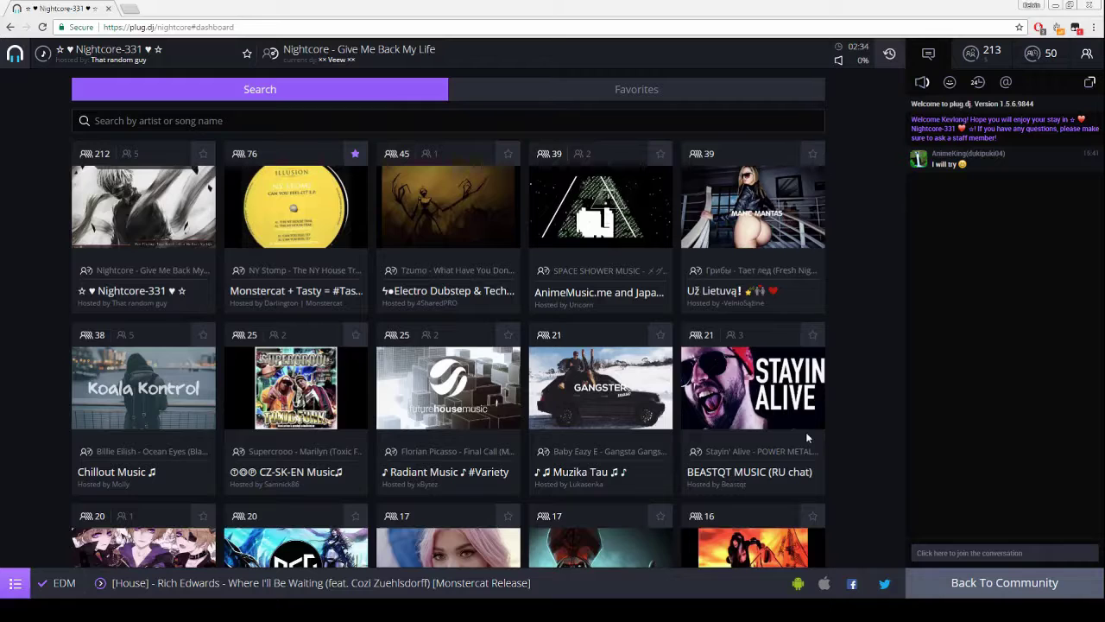
mouse_move(143, 207)
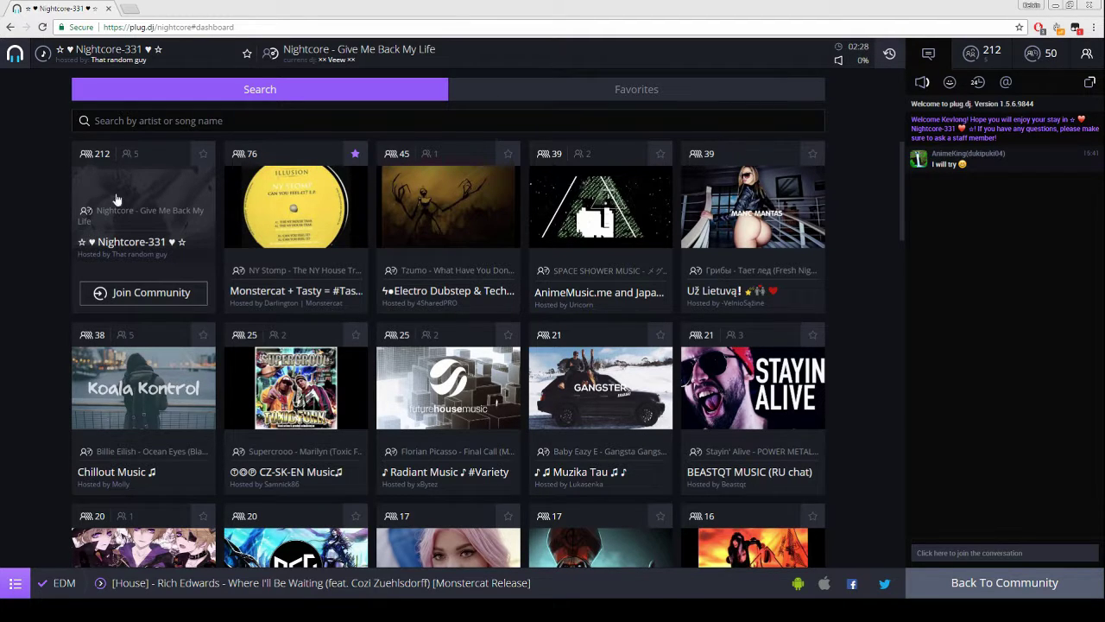
Join the Monstercat + Tasty room, raise its volume slightly and woot the playing track.
left_click(267, 293)
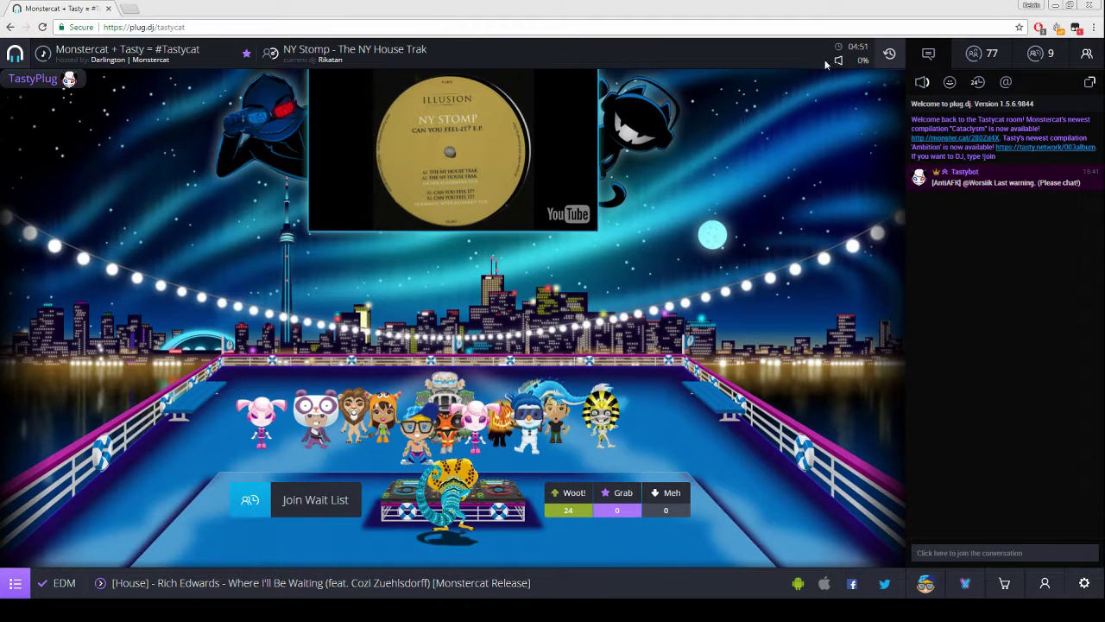
left_click(777, 64)
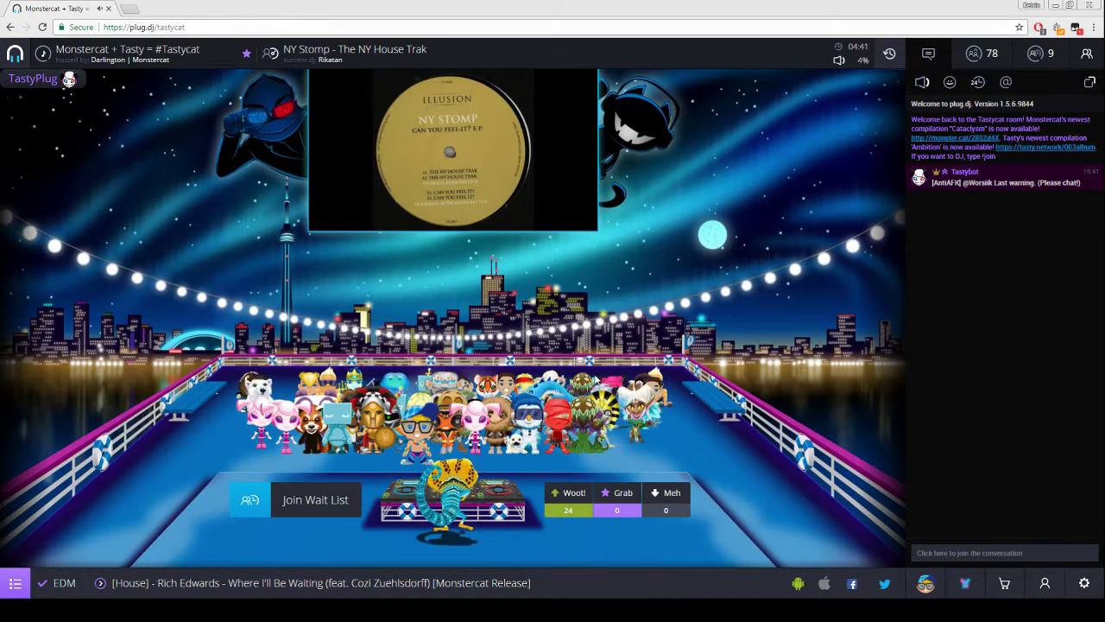
mouse_move(545, 403)
left_click(566, 495)
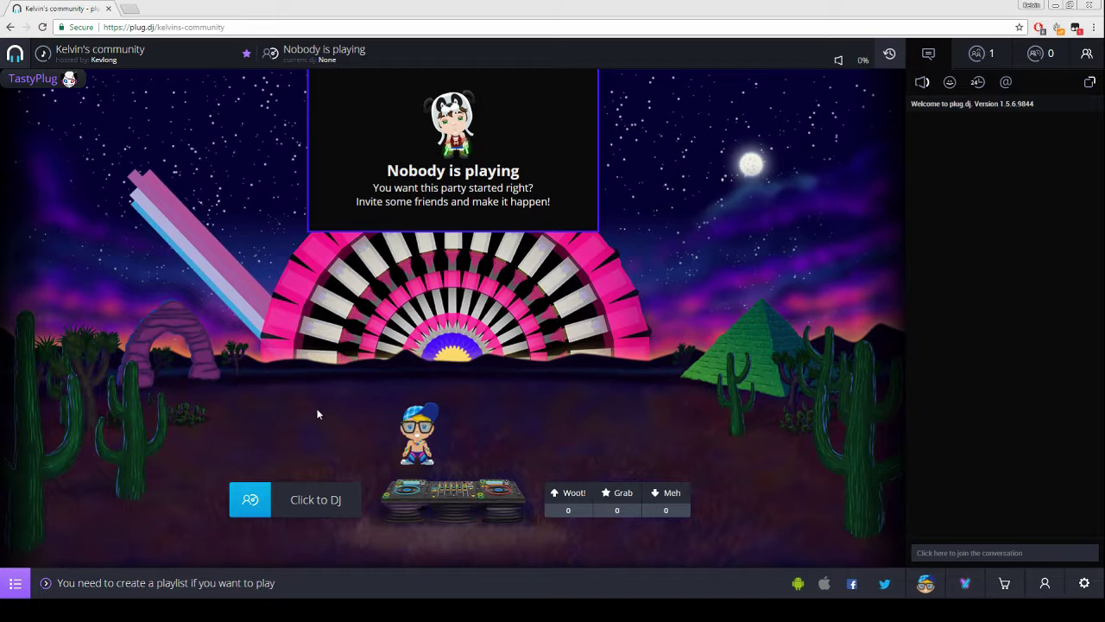
Create a new playlist named 'Playlist 1', then return to the room.
left_click(15, 583)
left_click(110, 582)
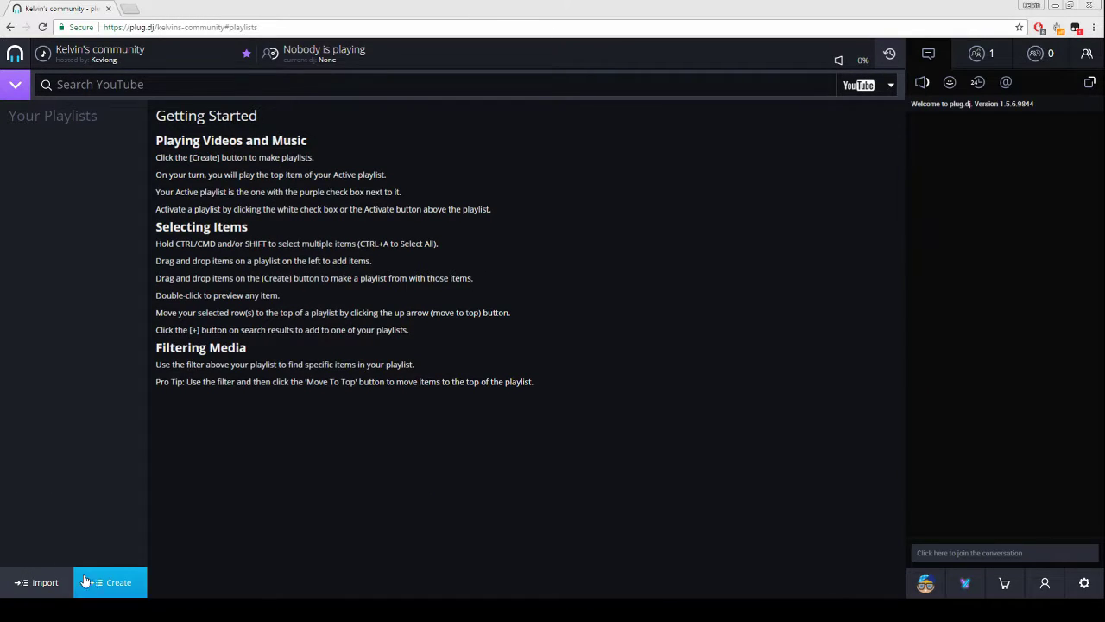
type("Playlist")
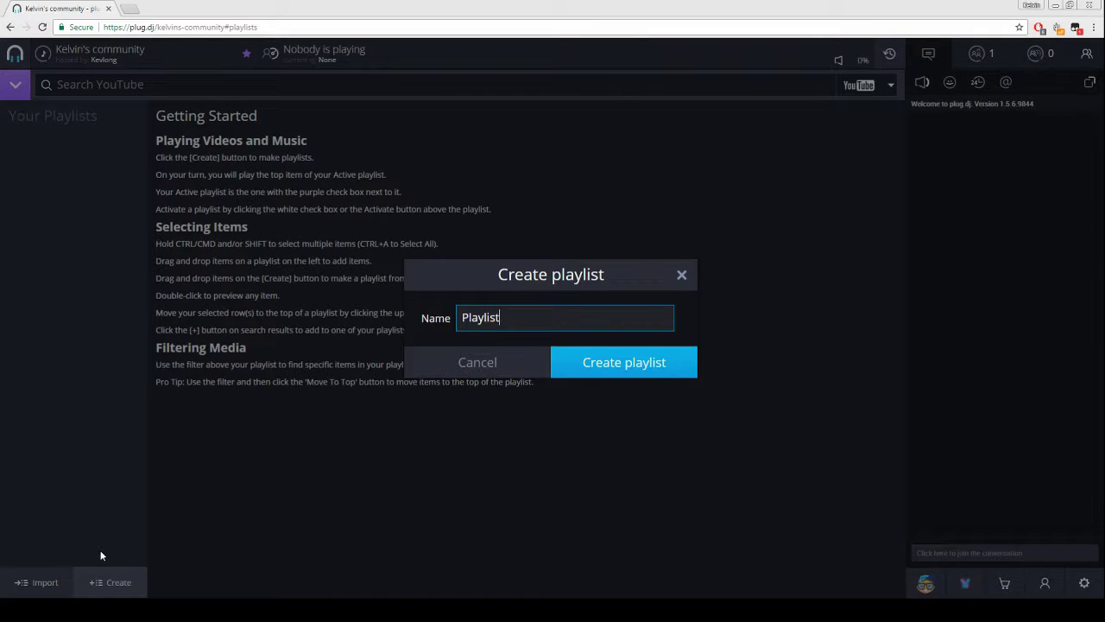
type(" 1")
key("Return")
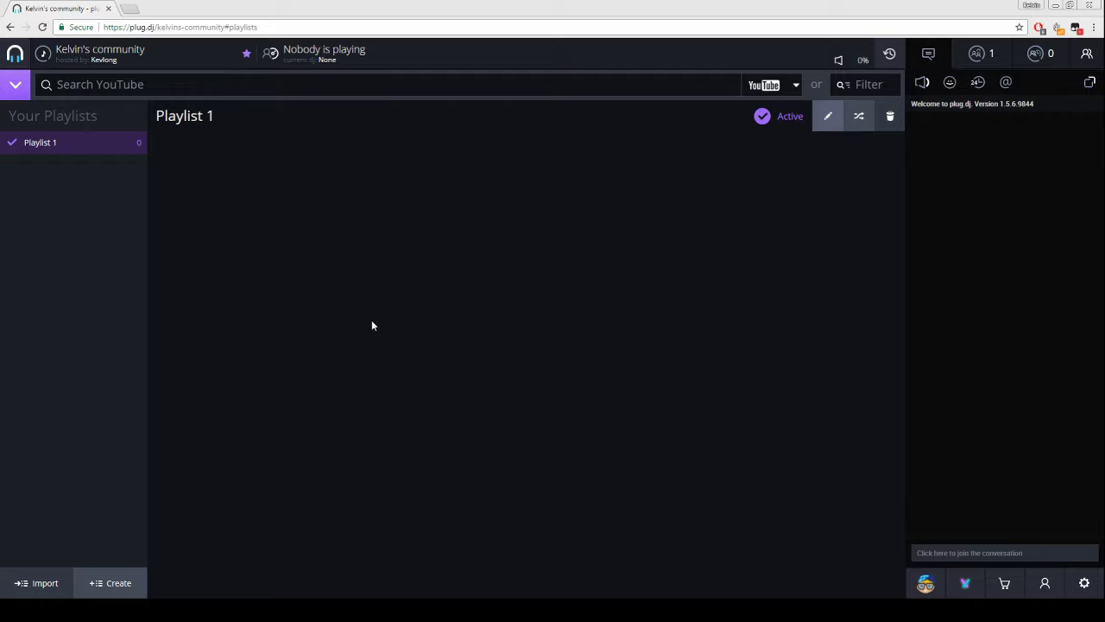
left_click(16, 84)
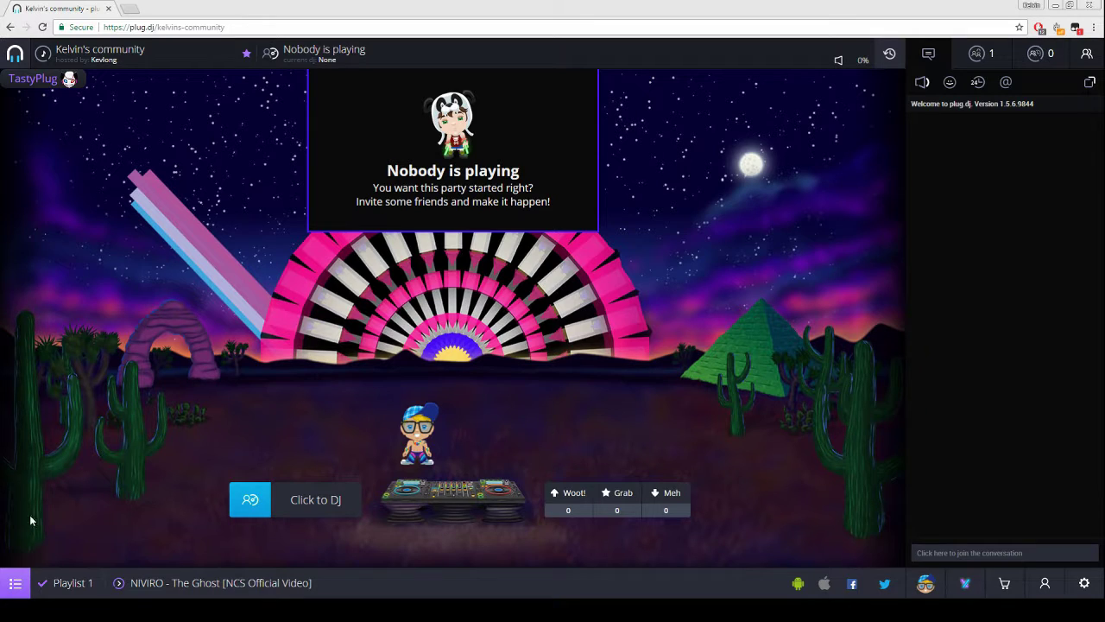
Join the DJ booth so NIVIRO – The Ghost plays from Playlist 1.
left_click(304, 499)
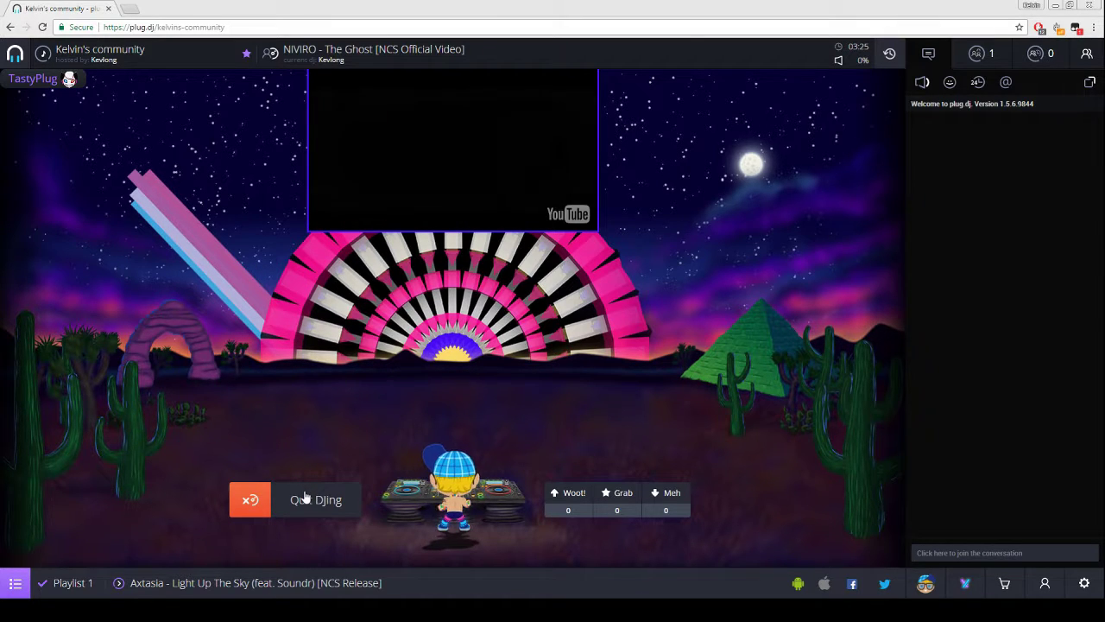